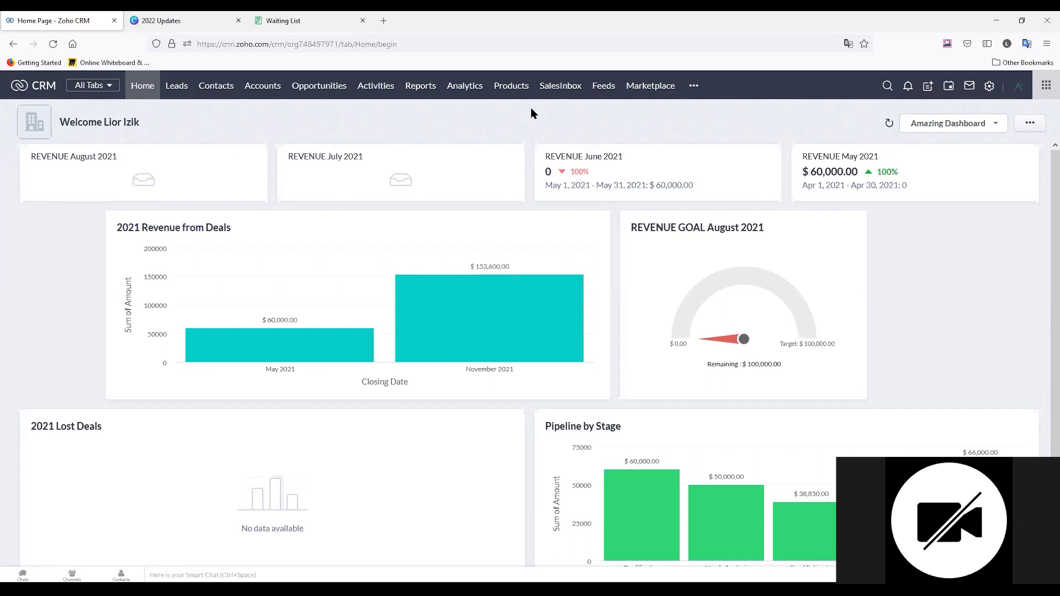
# Open a new blank Firefox tab beside the Zoho CRM home dashboard
pyautogui.click(383, 20)
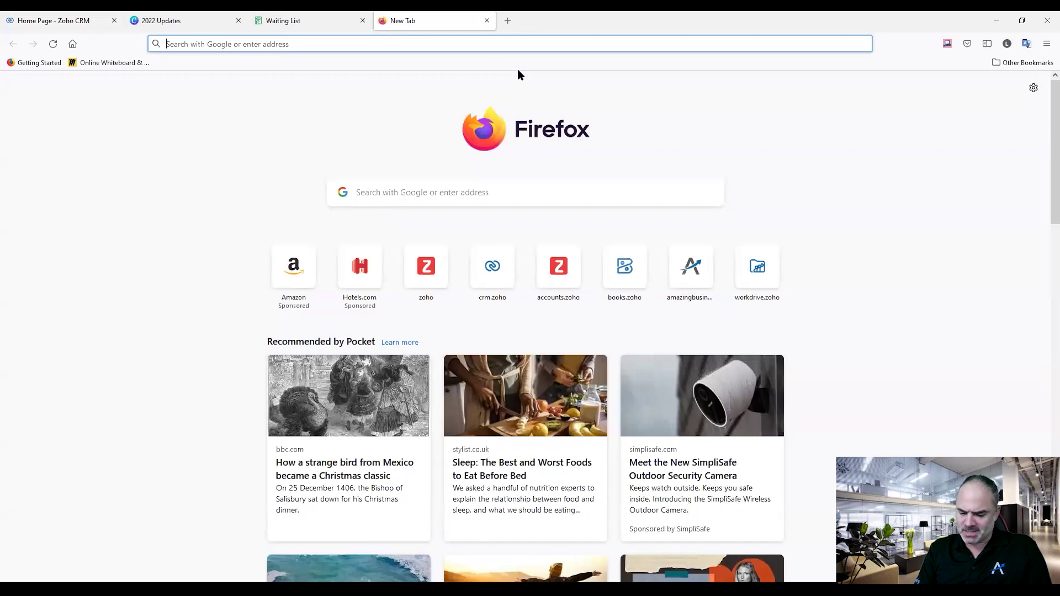
# Search Google for 'zoho cliq api' and open the 'Rest API documentation | Cliq - Zoho' result
pyautogui.write('zoho')
pyautogui.press('Delete')
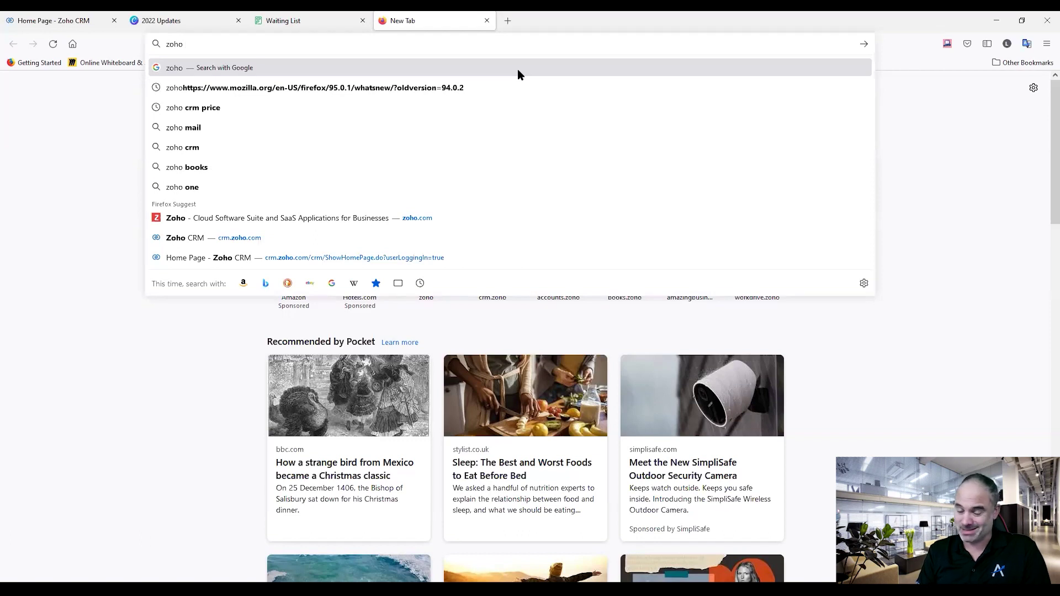
pyautogui.write('cliq ap')
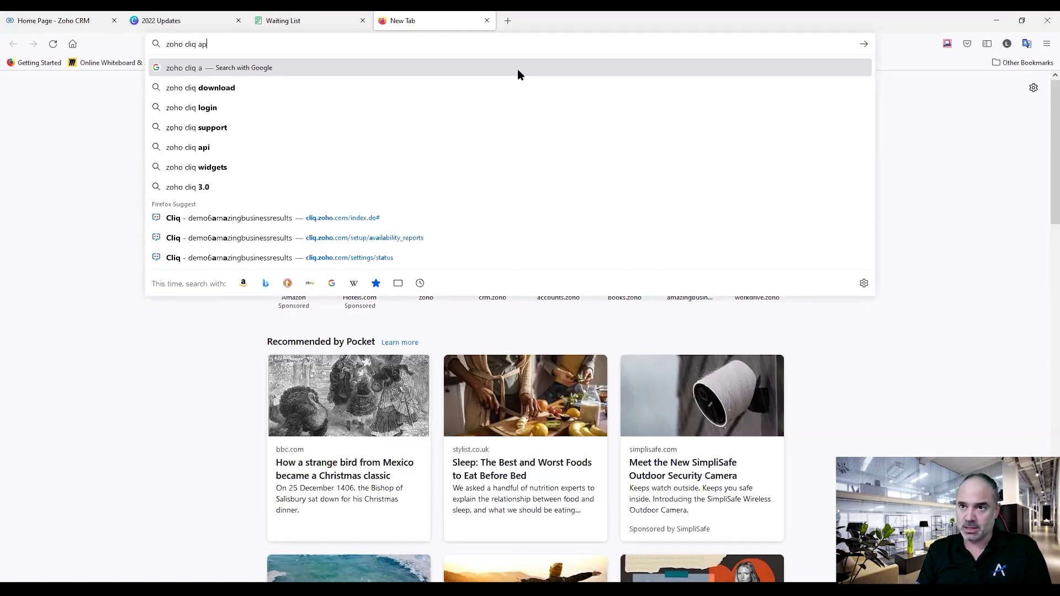
pyautogui.write('i')
pyautogui.press('Return')
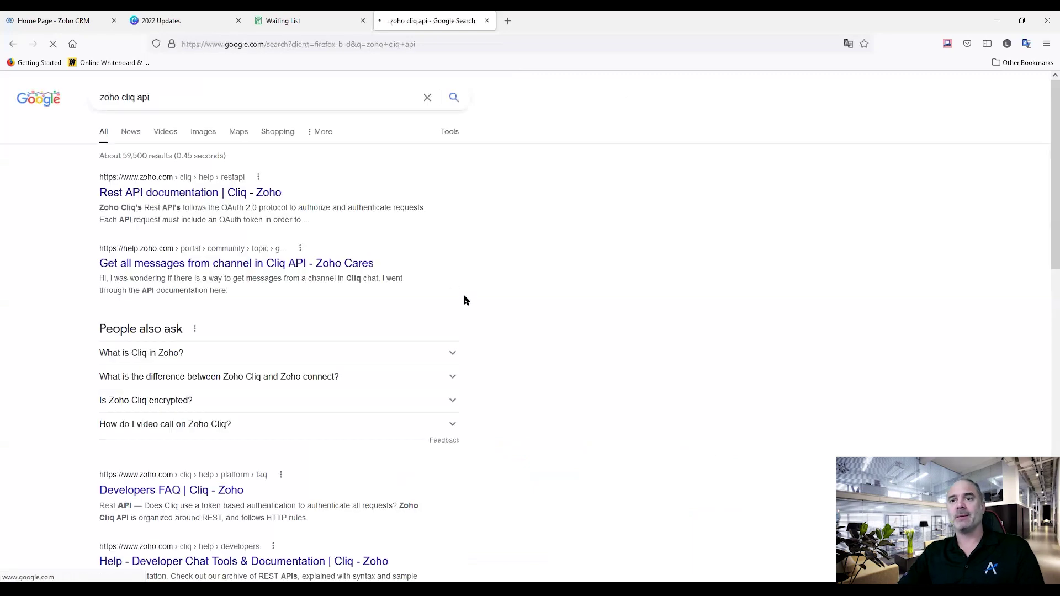
pyautogui.click(201, 191)
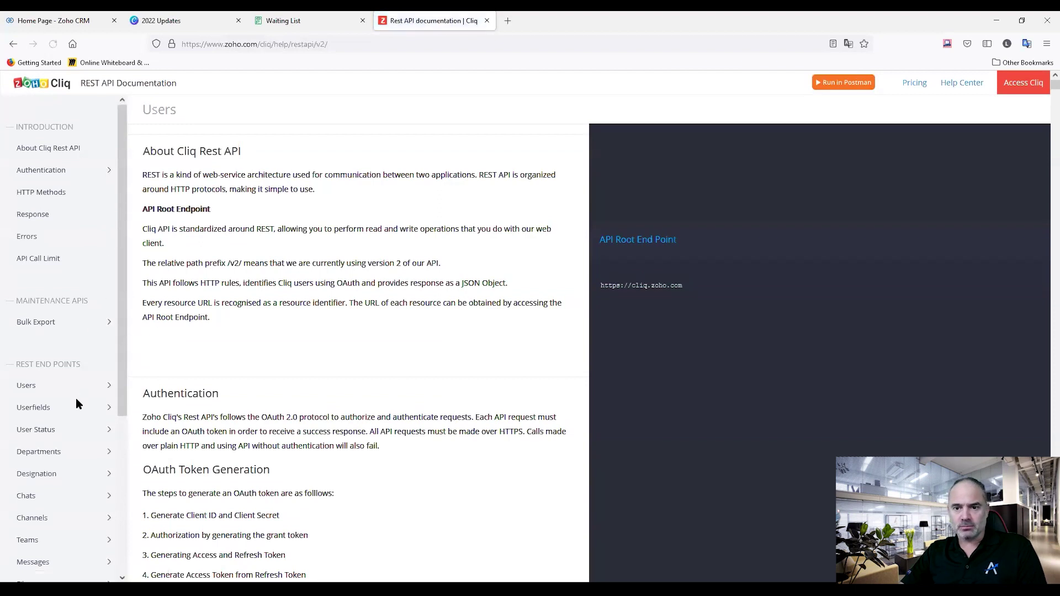
# Open Channels under REST End Points and browse its OAuth scope and channel attributes
pyautogui.scroll(-3, 75, 404)
pyautogui.click(39, 339)
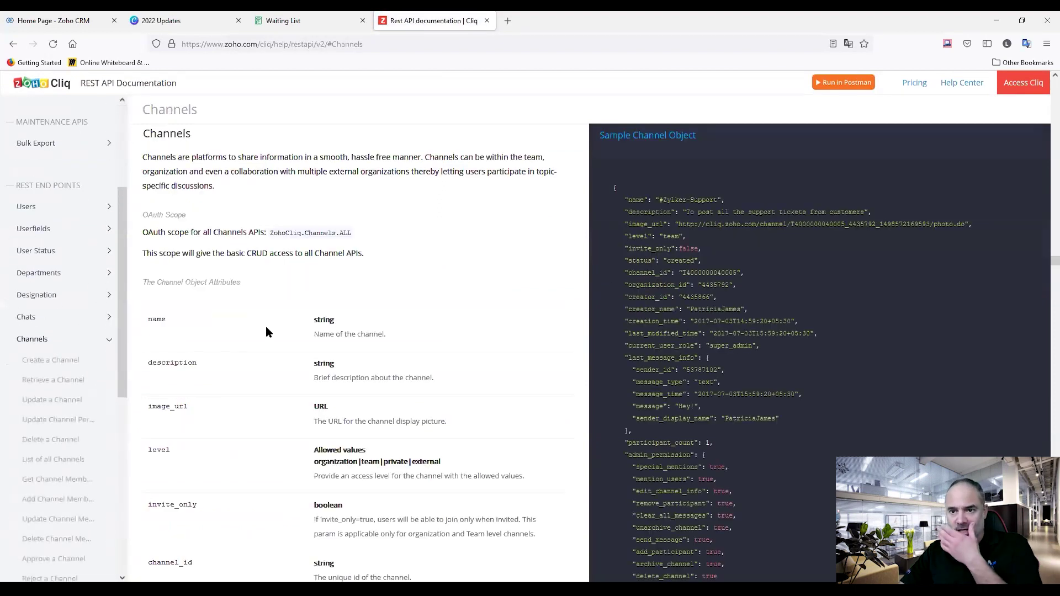
pyautogui.scroll(-2, 94, 362)
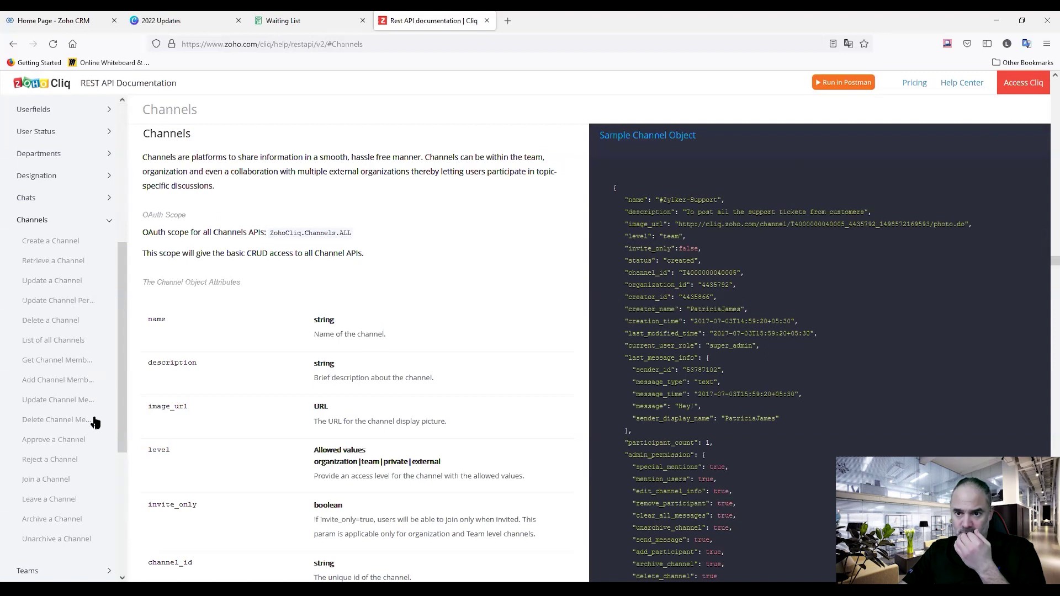
pyautogui.scroll(-2, 91, 431)
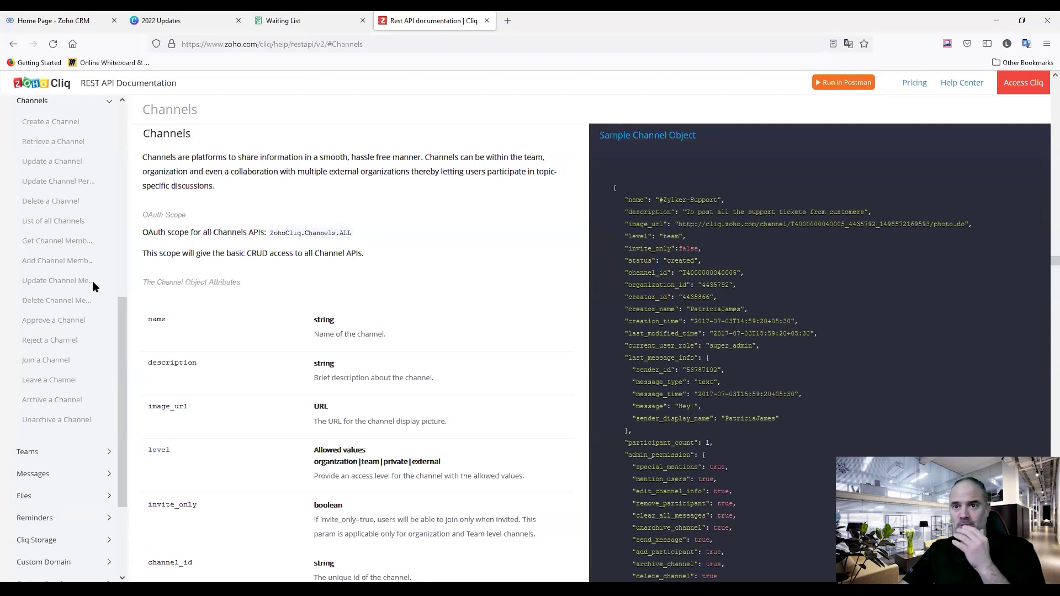
pyautogui.scroll(1, 77, 293)
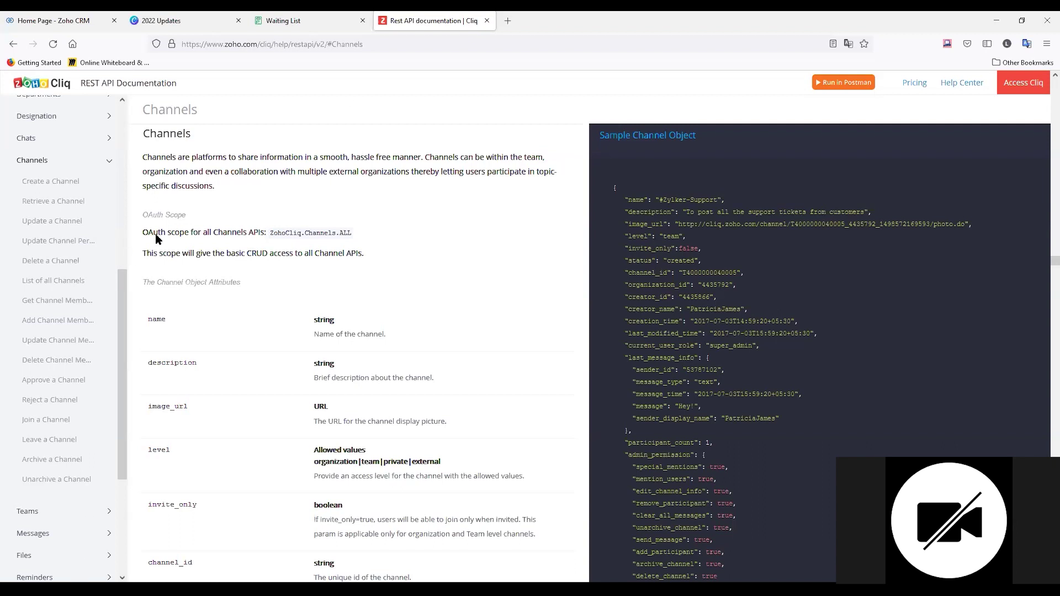
pyautogui.click(414, 43)
# Load the Cliq web app at cliq.zoho.com in this tab and open another blank tab
pyautogui.hotkey('ctrl', 'a')
pyautogui.write('c')
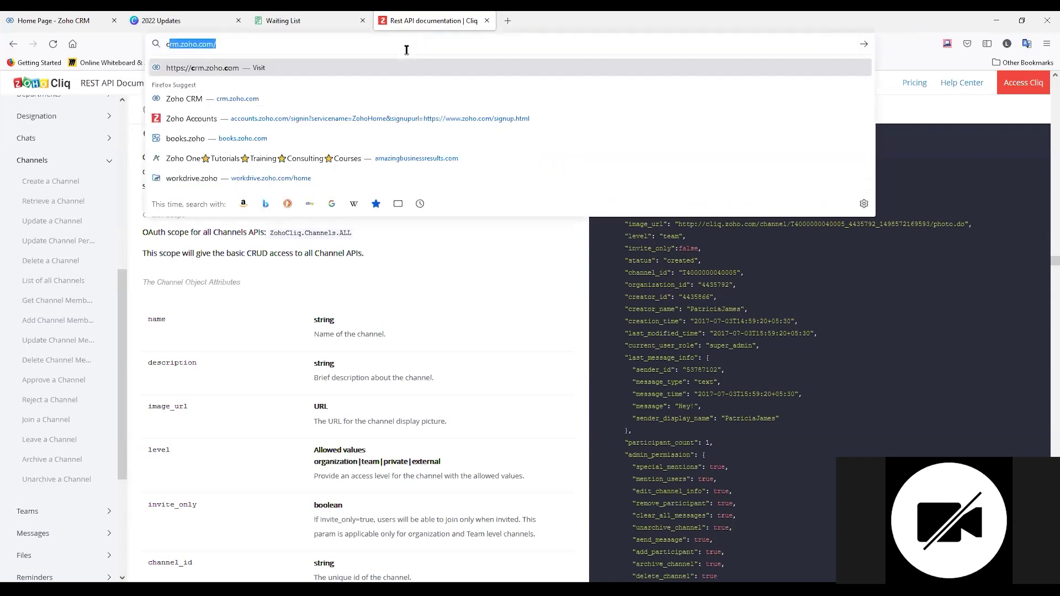
pyautogui.write('liq.zoho.com')
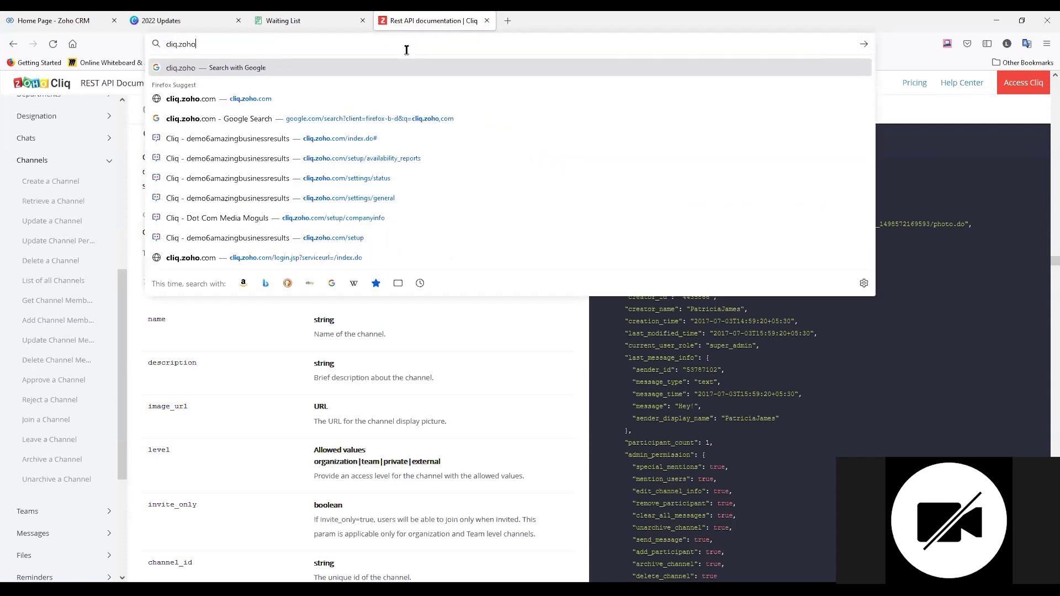
pyautogui.press('Return')
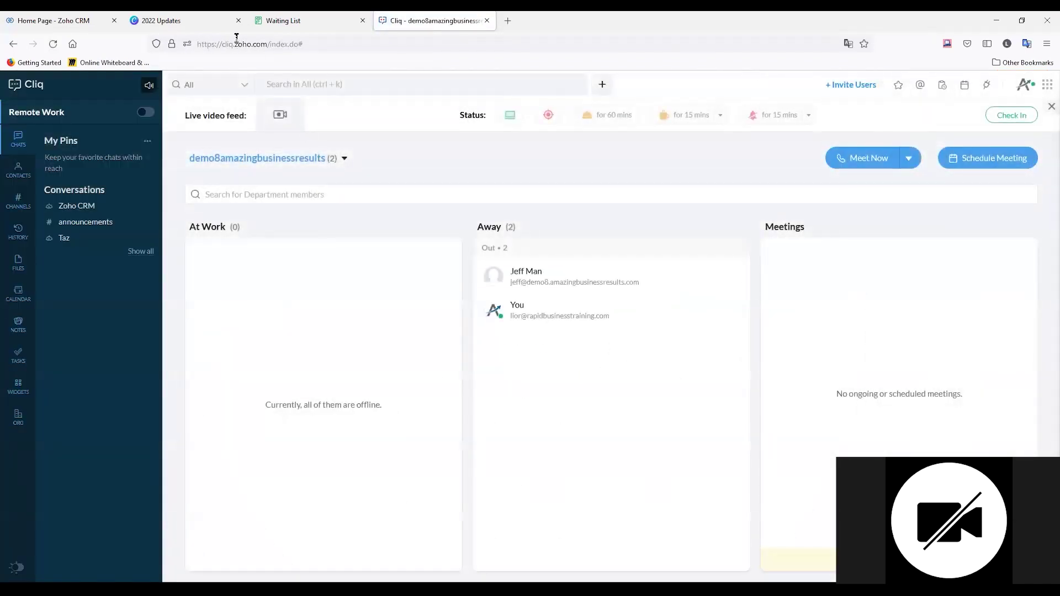
pyautogui.click(507, 23)
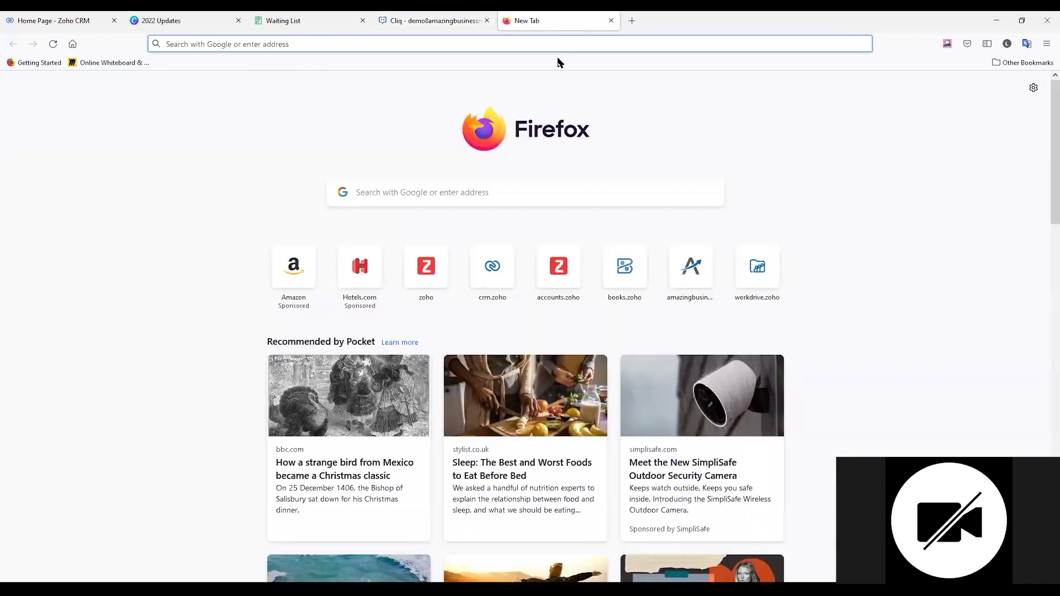
# Search Google for 'deluge zoho cliq' and open the 'Zoho Cliq Integration Tasks' Deluge help page
pyautogui.write('del')
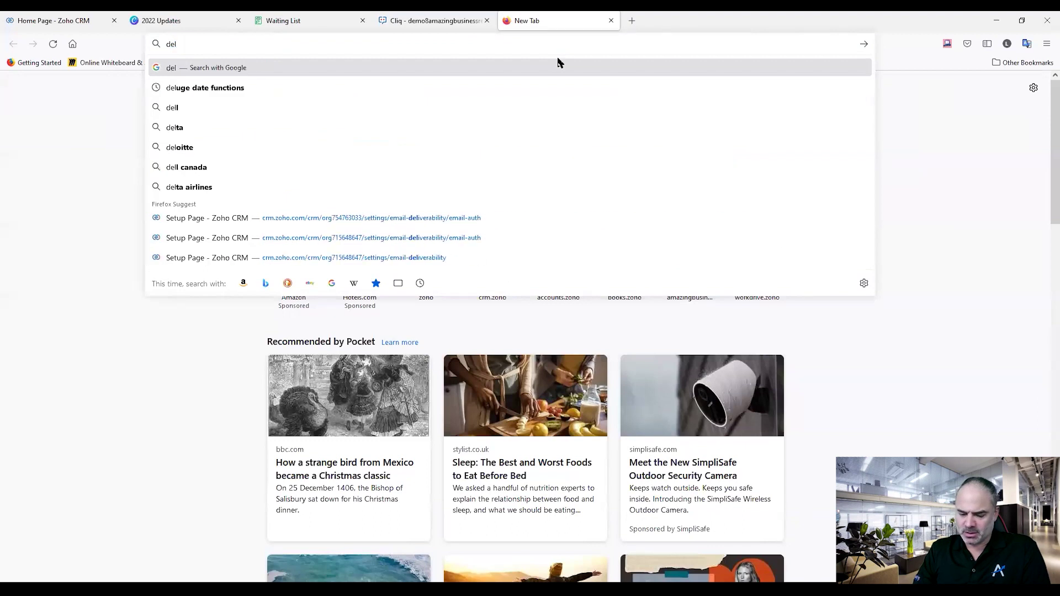
pyautogui.write('uge zoho cliq')
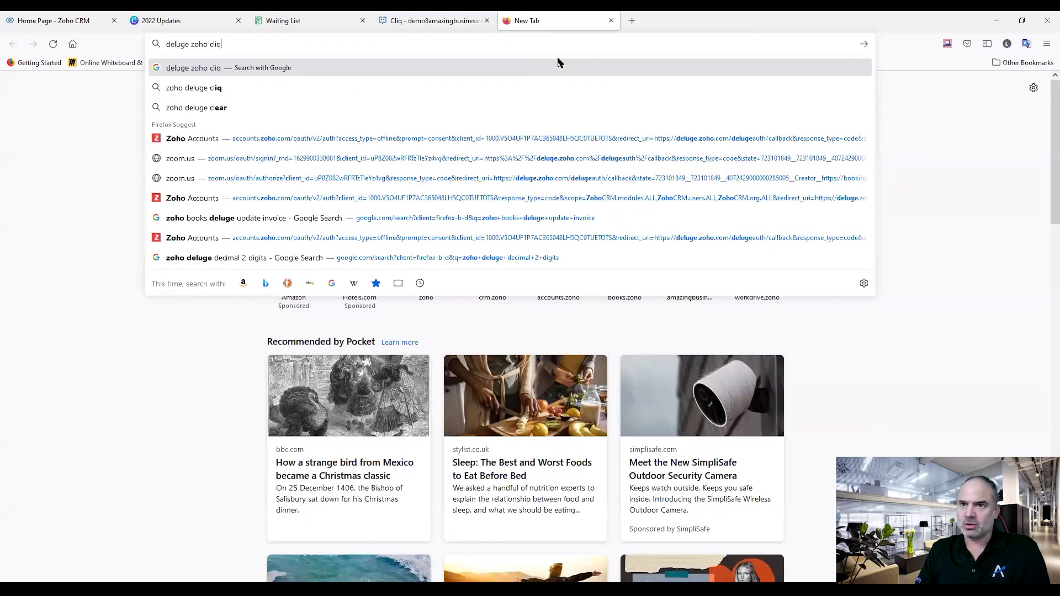
pyautogui.press('Return')
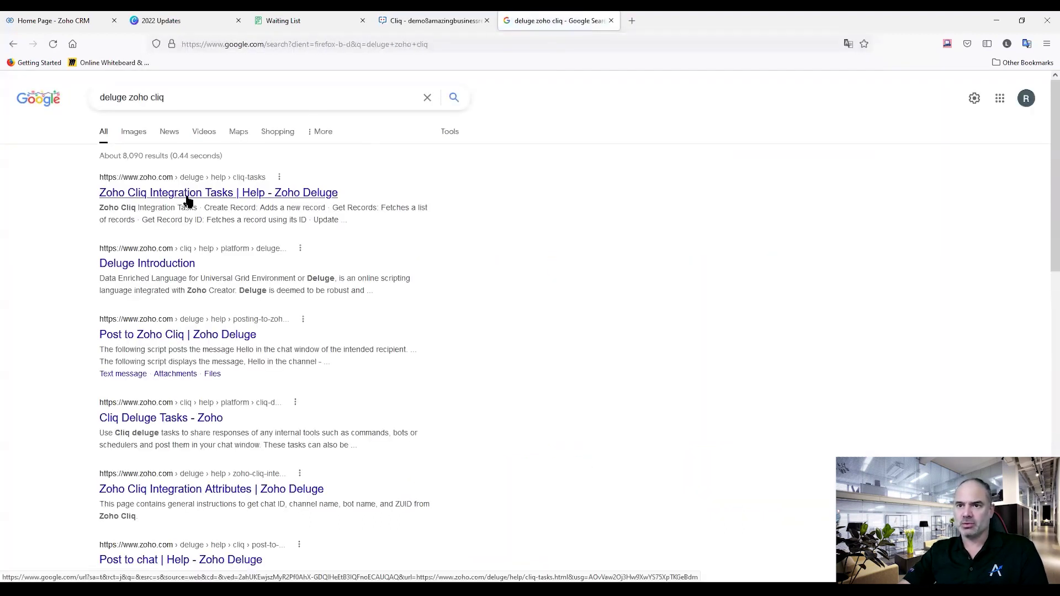
pyautogui.click(188, 194)
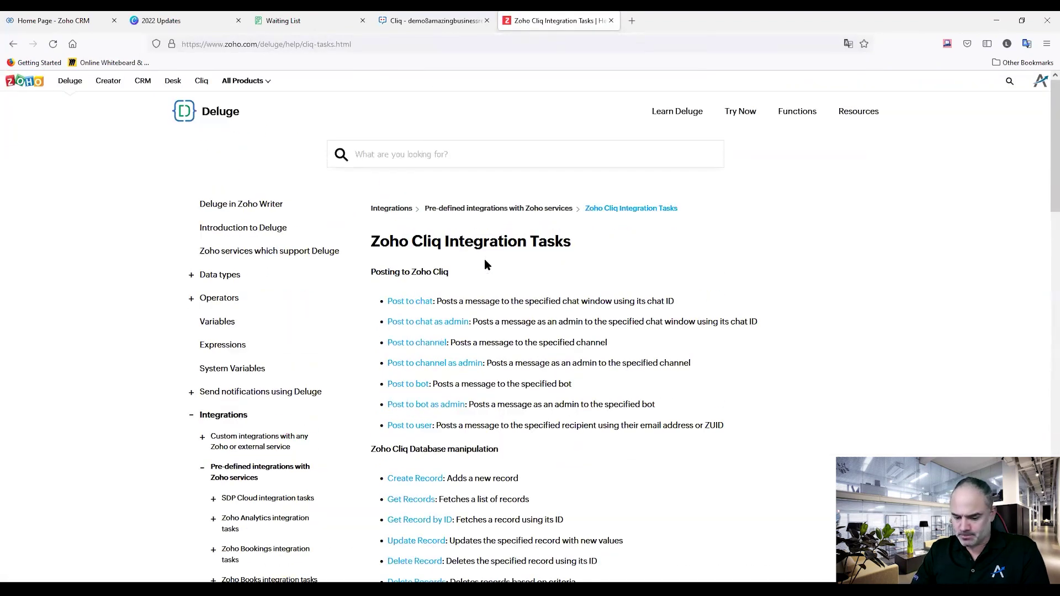
# Find 'cha' on the page, open Post to Channel, and read its Syntax and parameter table
pyautogui.hotkey('ctrl', 'f')
pyautogui.write('cha')
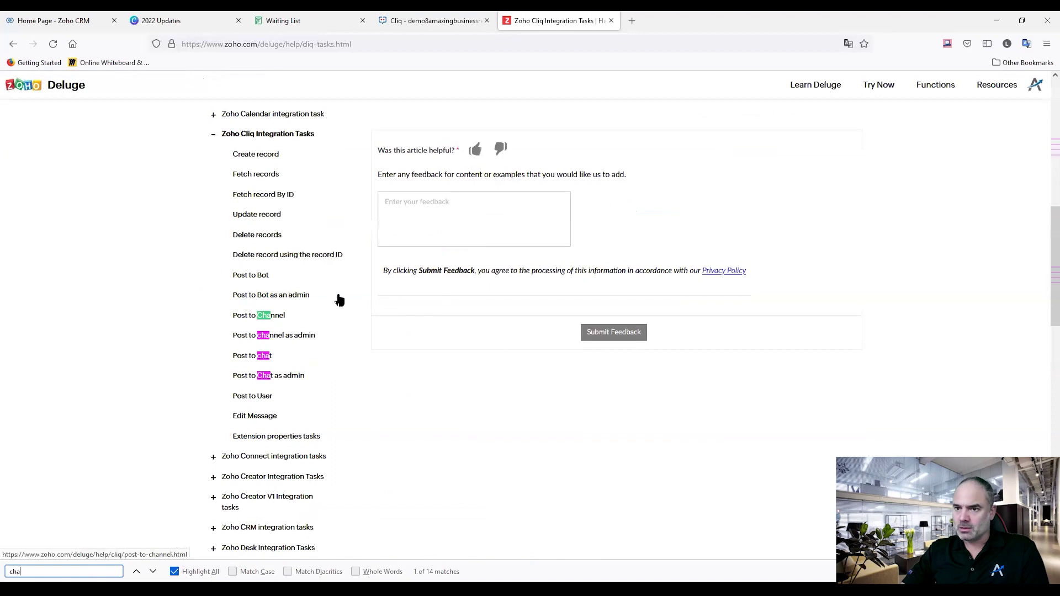
pyautogui.click(278, 319)
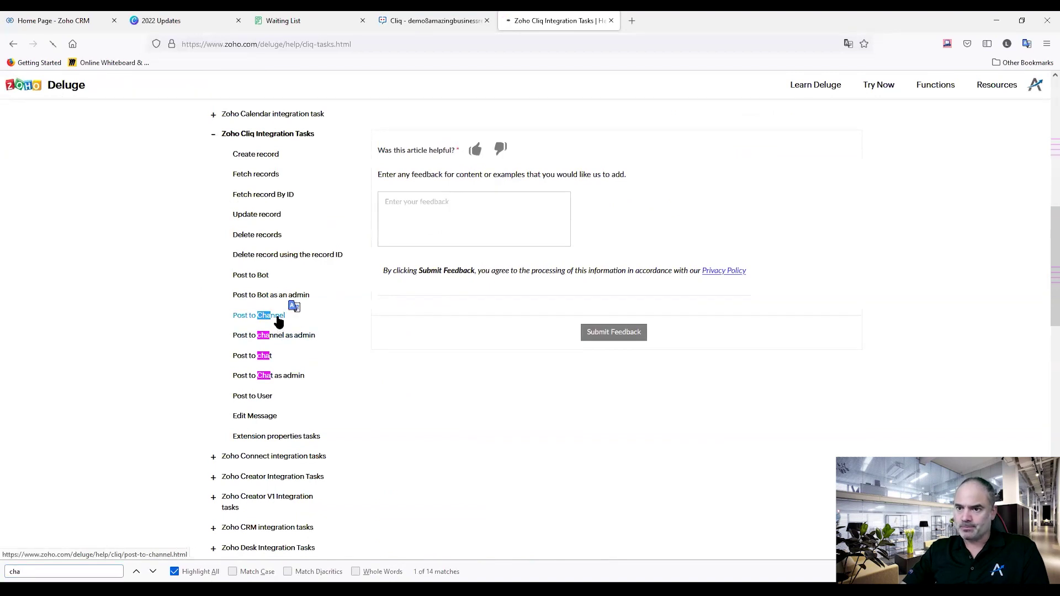
pyautogui.scroll(-1, 518, 315)
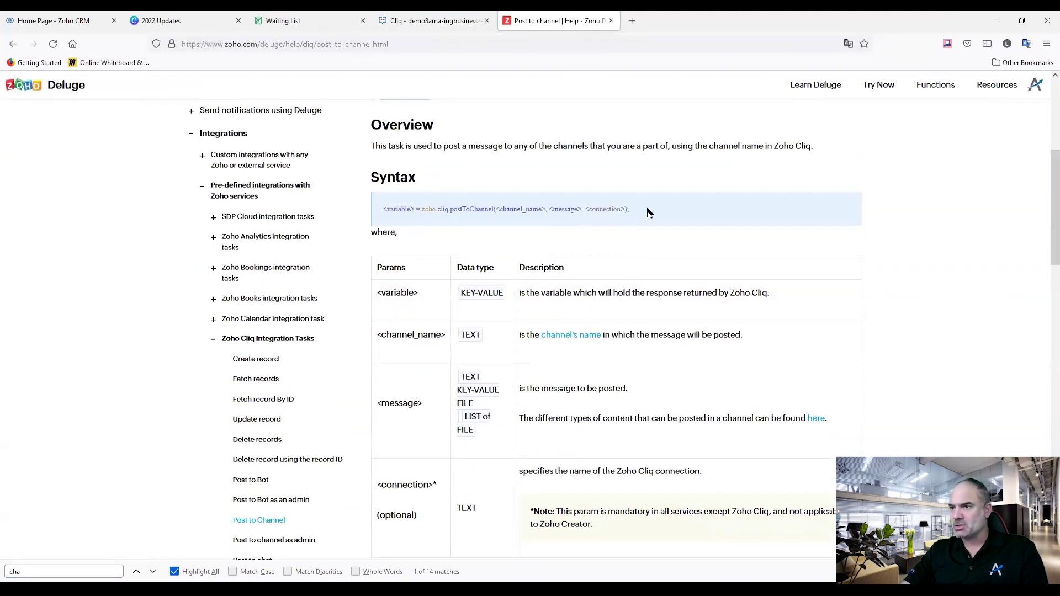
pyautogui.moveTo(646, 208); pyautogui.dragTo(373, 214)
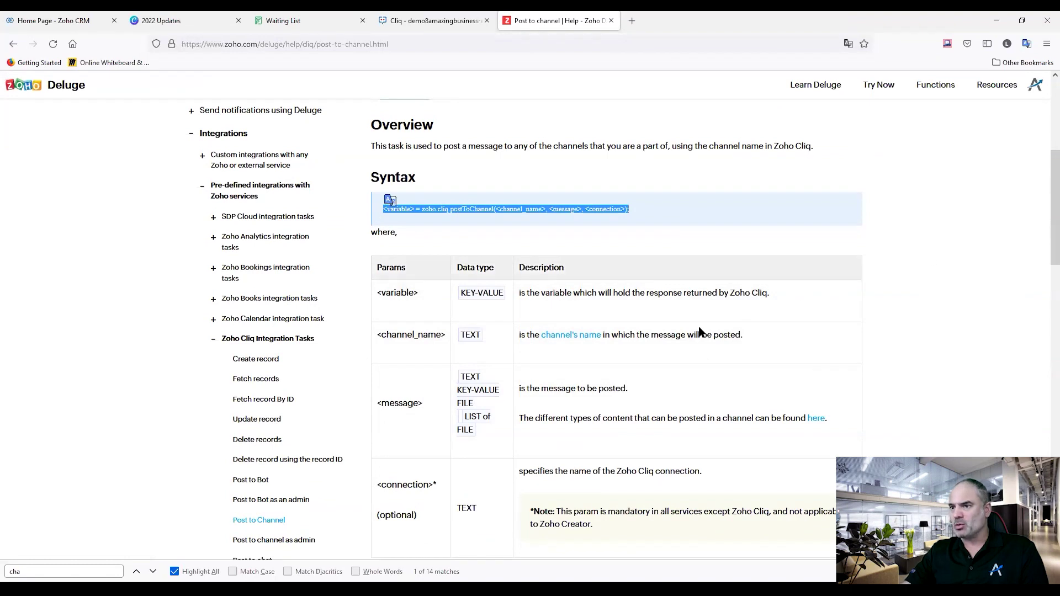
pyautogui.scroll(-12, 690, 336)
pyautogui.scroll(-6, 679, 340)
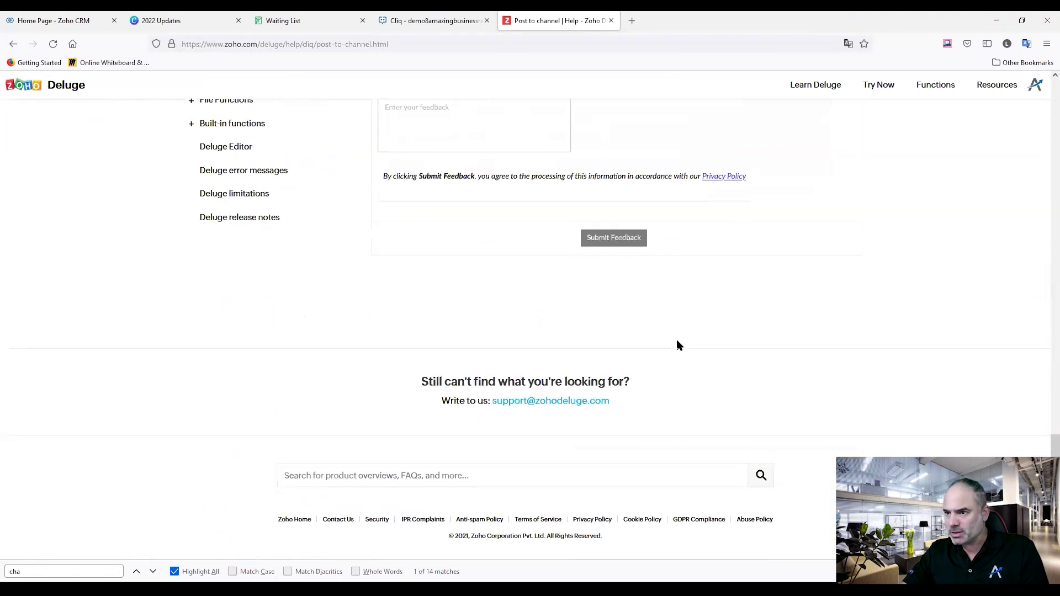
pyautogui.scroll(4, 675, 339)
pyautogui.scroll(4, 607, 321)
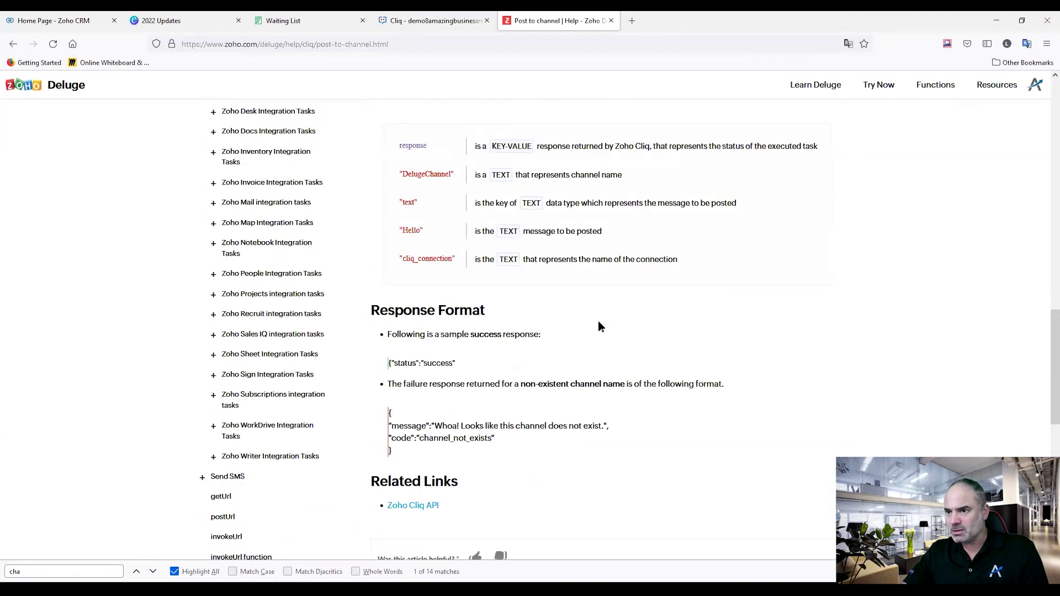
pyautogui.scroll(3, 586, 330)
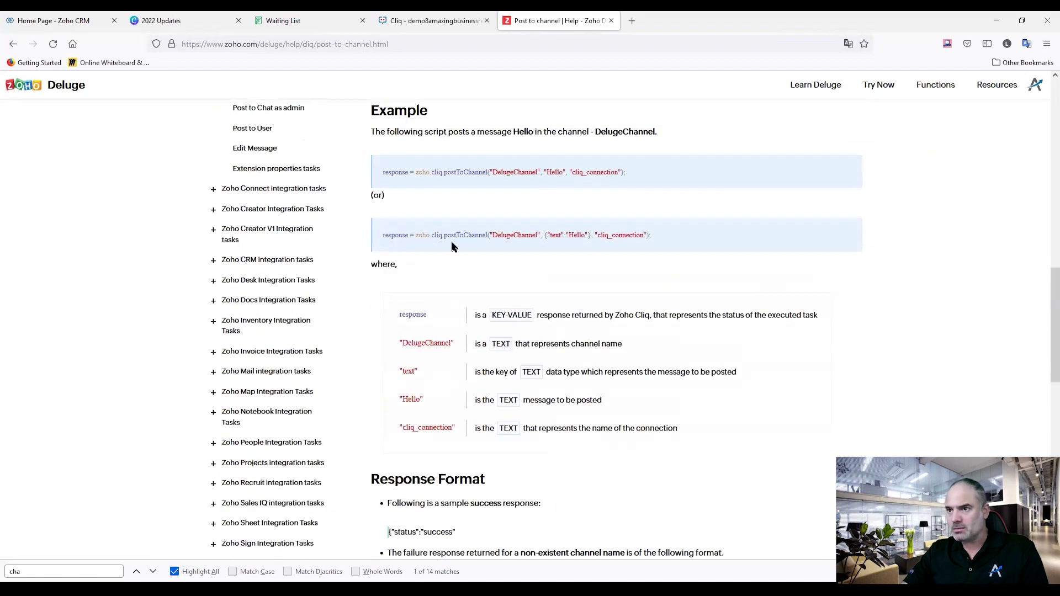
# Highlight the example's zoho.cliq.postToChannel call and its DelugeChannel, Hello and cliq_connection arguments
pyautogui.moveTo(672, 238); pyautogui.dragTo(406, 235)
pyautogui.click(406, 235)
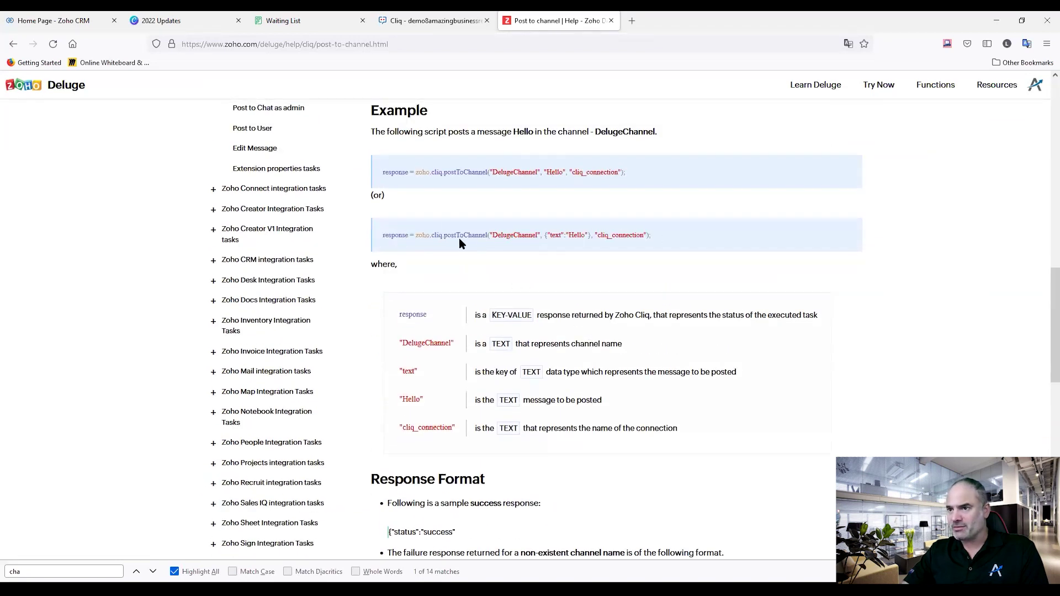
pyautogui.moveTo(491, 236); pyautogui.dragTo(392, 235)
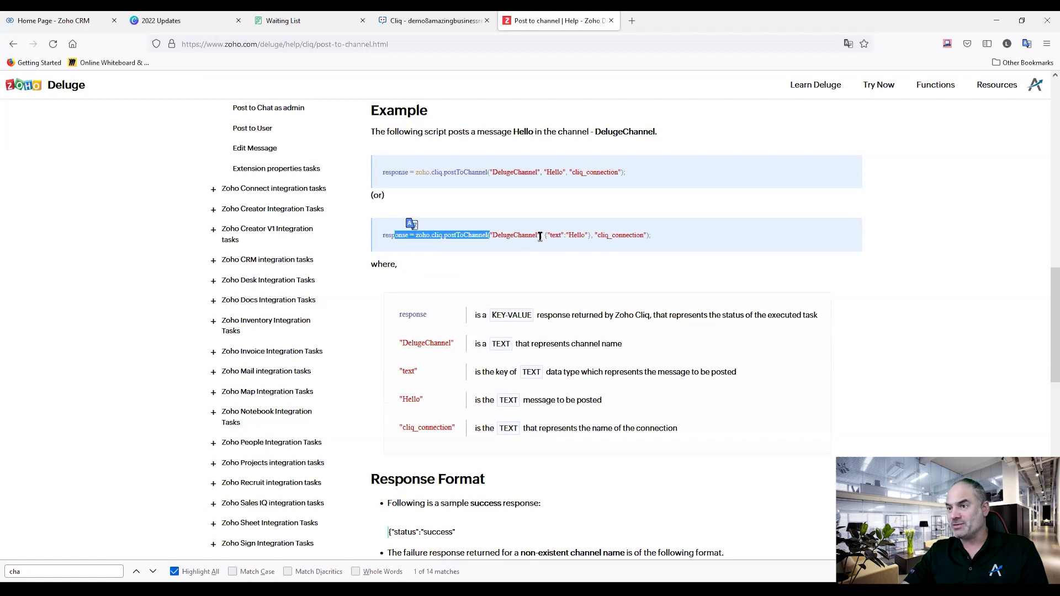
pyautogui.moveTo(539, 235); pyautogui.dragTo(491, 237)
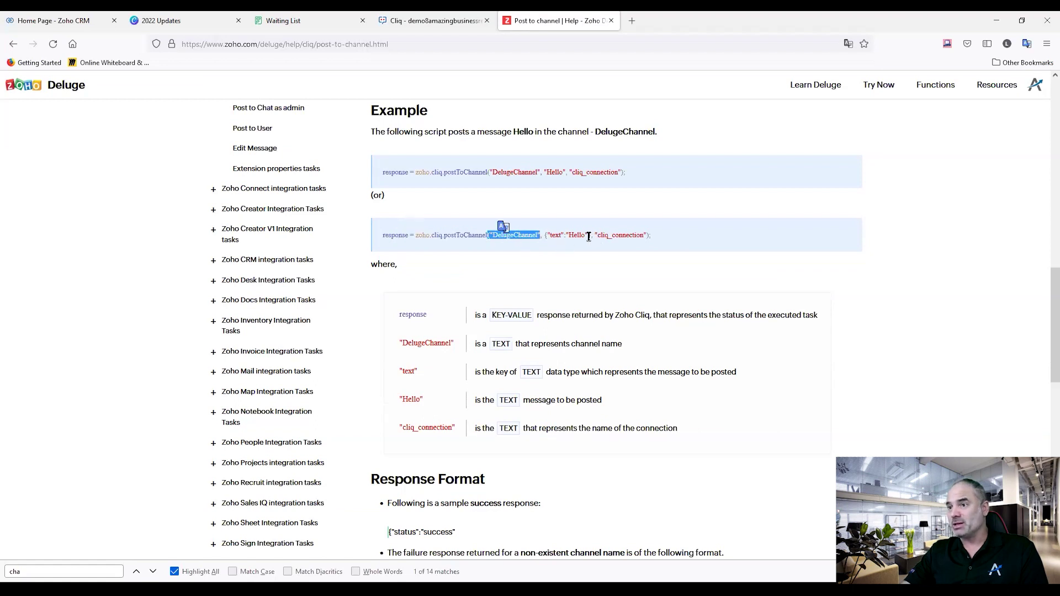
pyautogui.moveTo(588, 236); pyautogui.dragTo(546, 234)
pyautogui.doubleClick(629, 235)
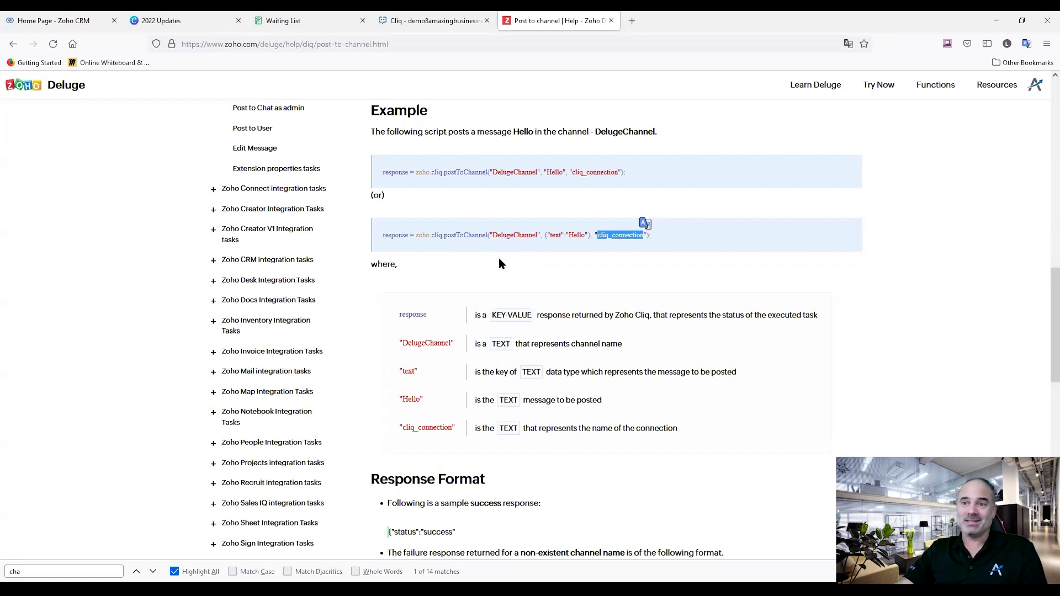
pyautogui.scroll(3, 498, 298)
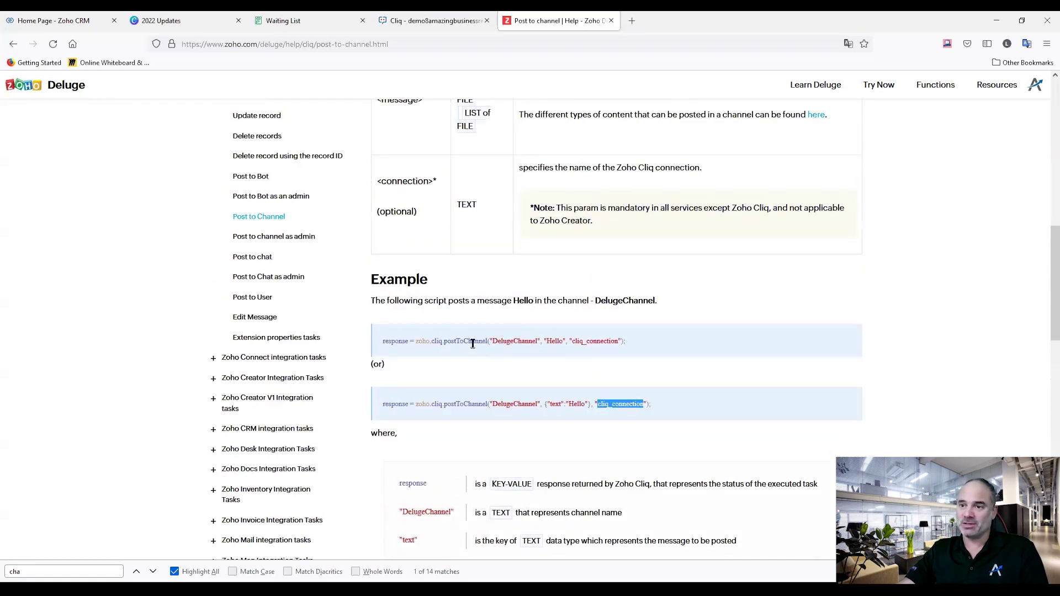
pyautogui.scroll(1, 469, 343)
pyautogui.scroll(1, 464, 342)
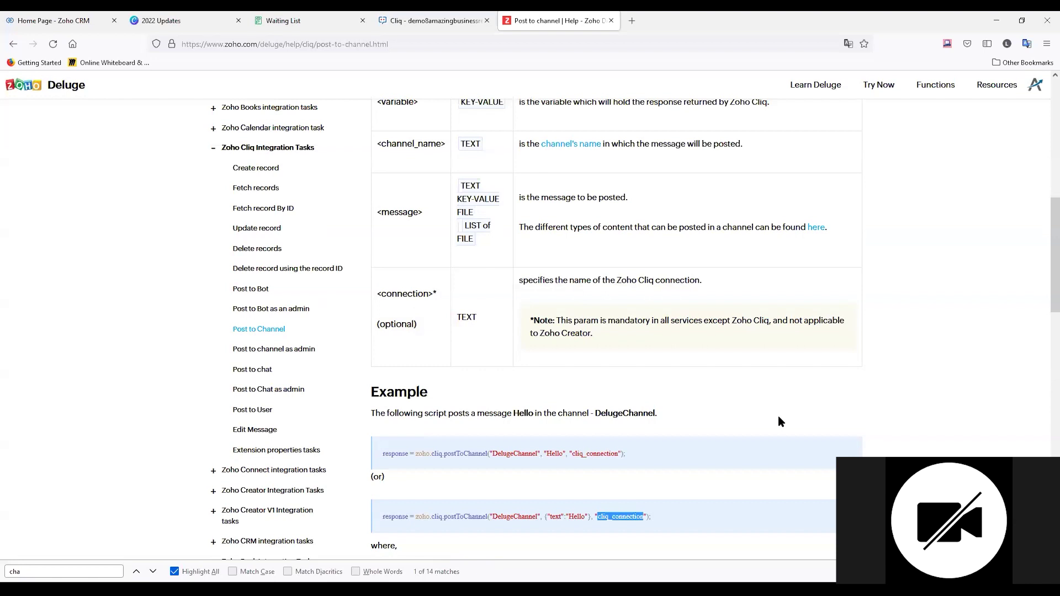
# Clear the selection, scroll to the Example section, then return to the Zoho CRM home tab
pyautogui.click(836, 413)
pyautogui.scroll(-3, 726, 415)
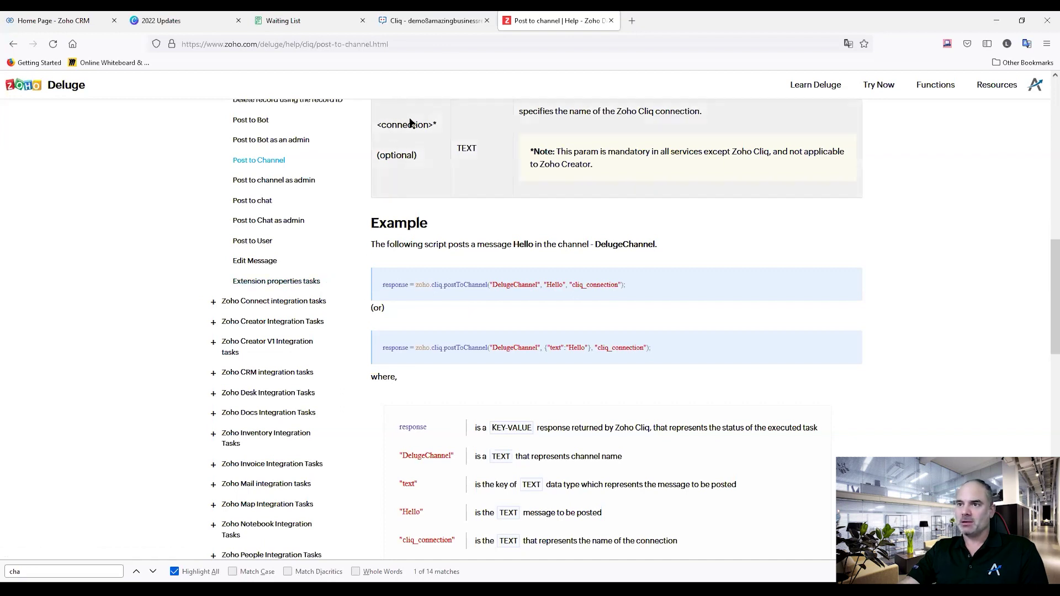
pyautogui.click(67, 25)
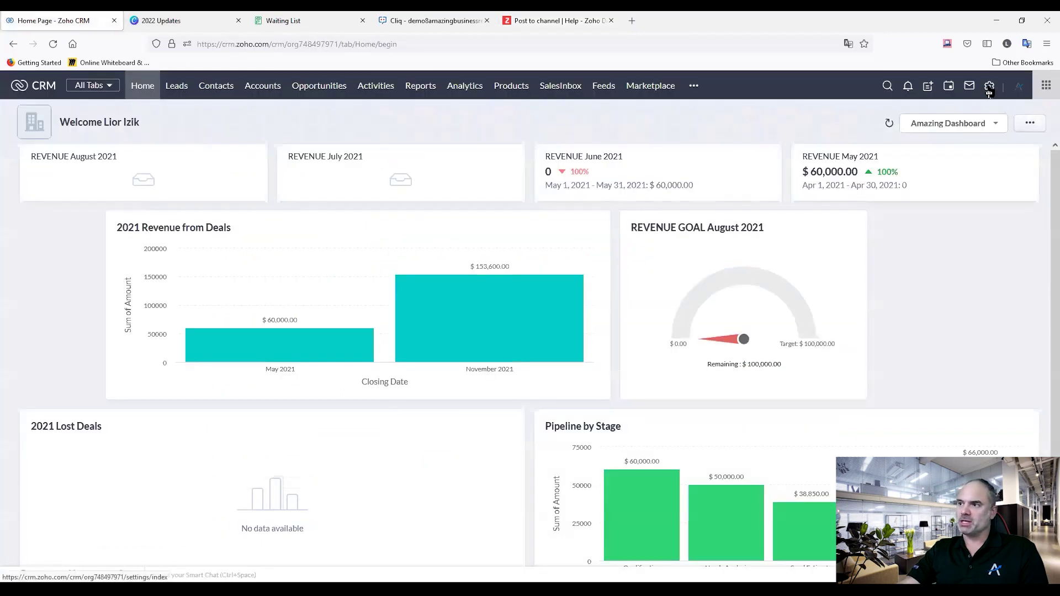